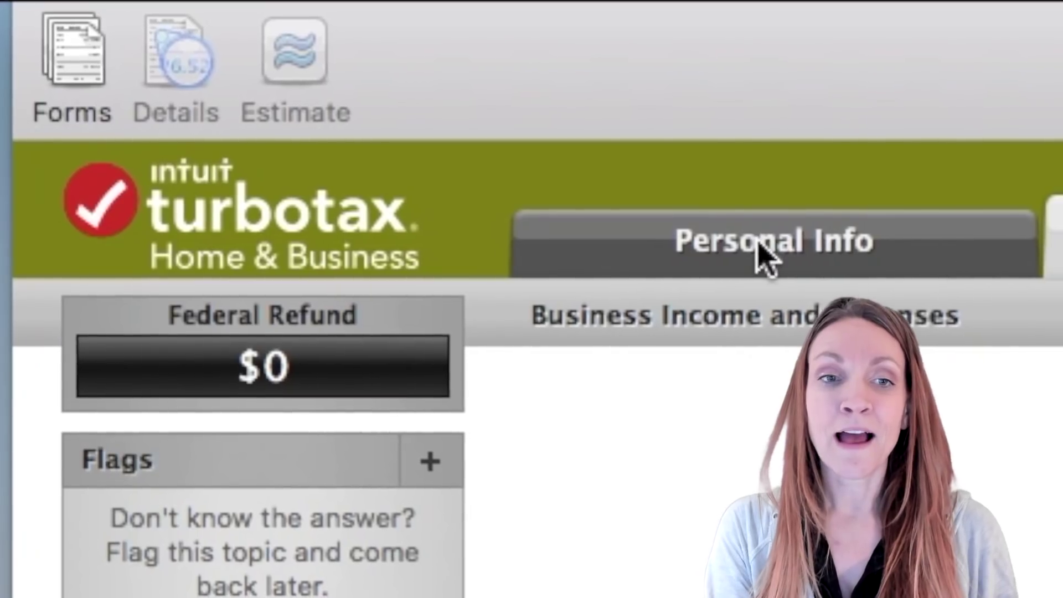
left_click(284, 97)
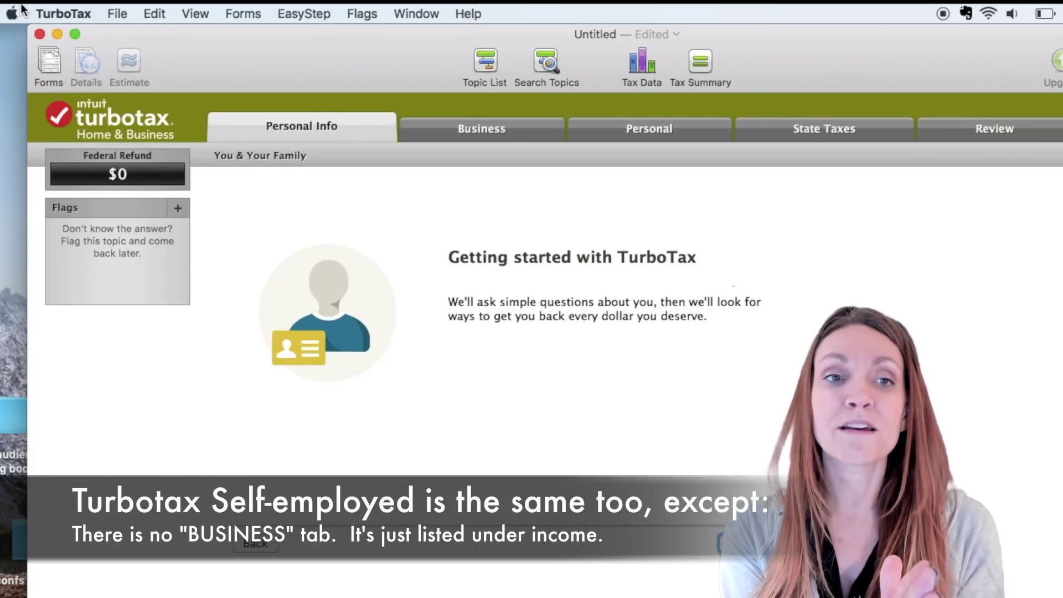
left_click(394, 12)
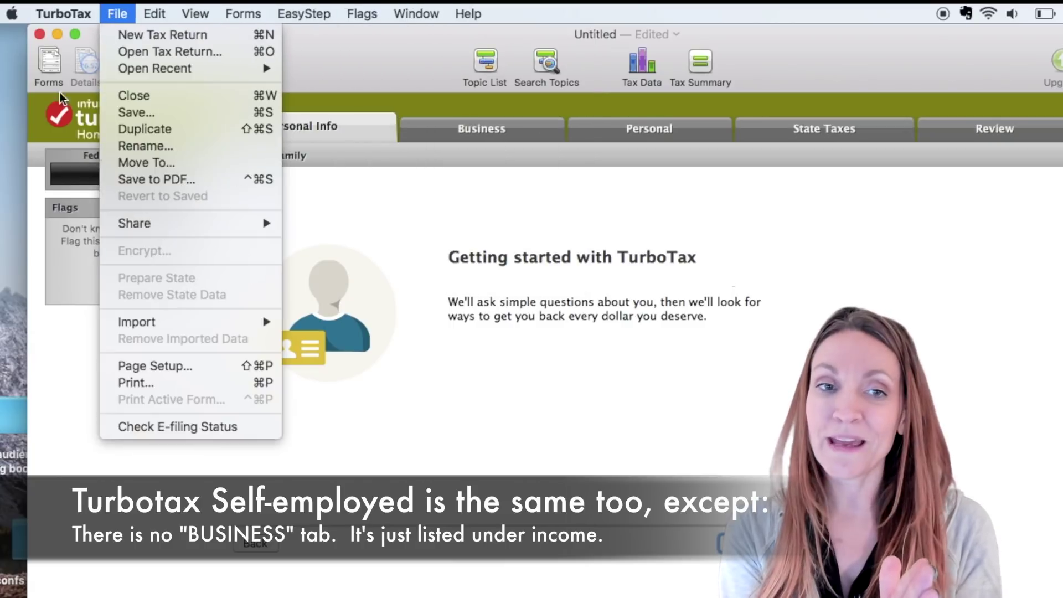
left_click(379, 229)
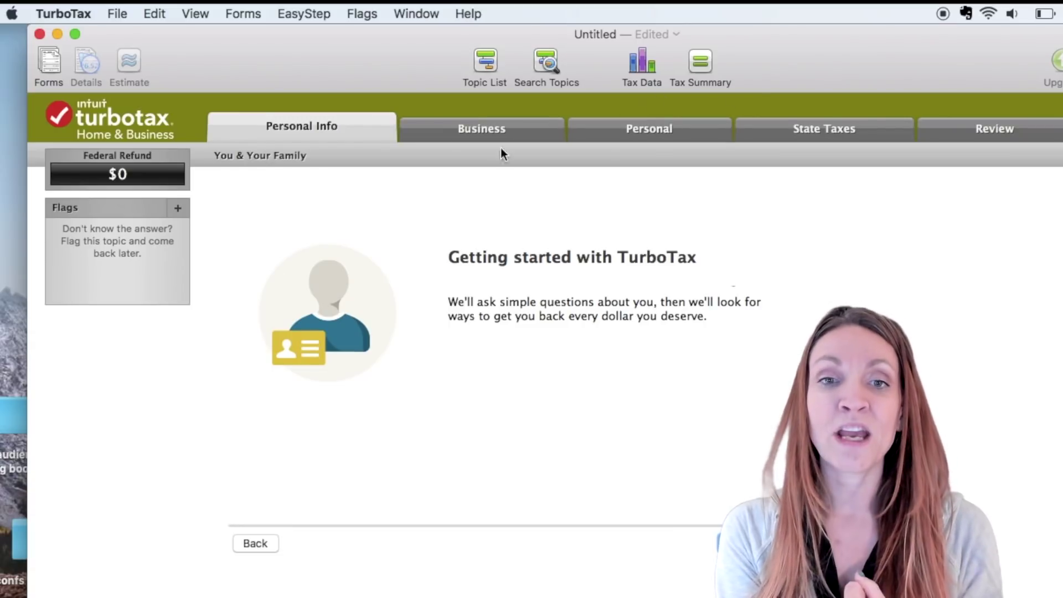
In the Business section, start the Profit or Loss from Business topic and confirm having business income and expenses in 2017
left_click(484, 126)
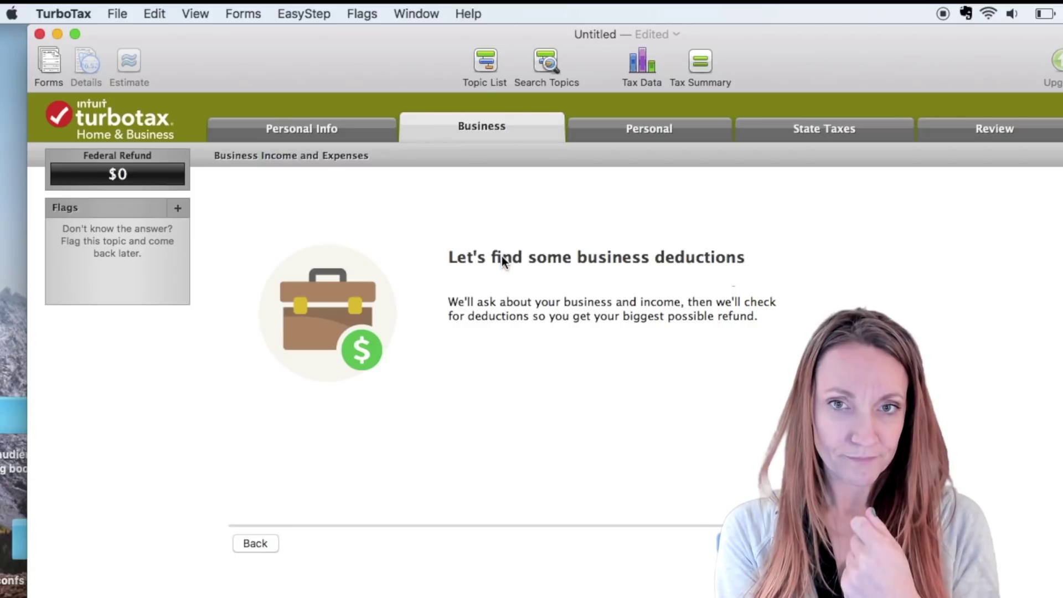
key("Return")
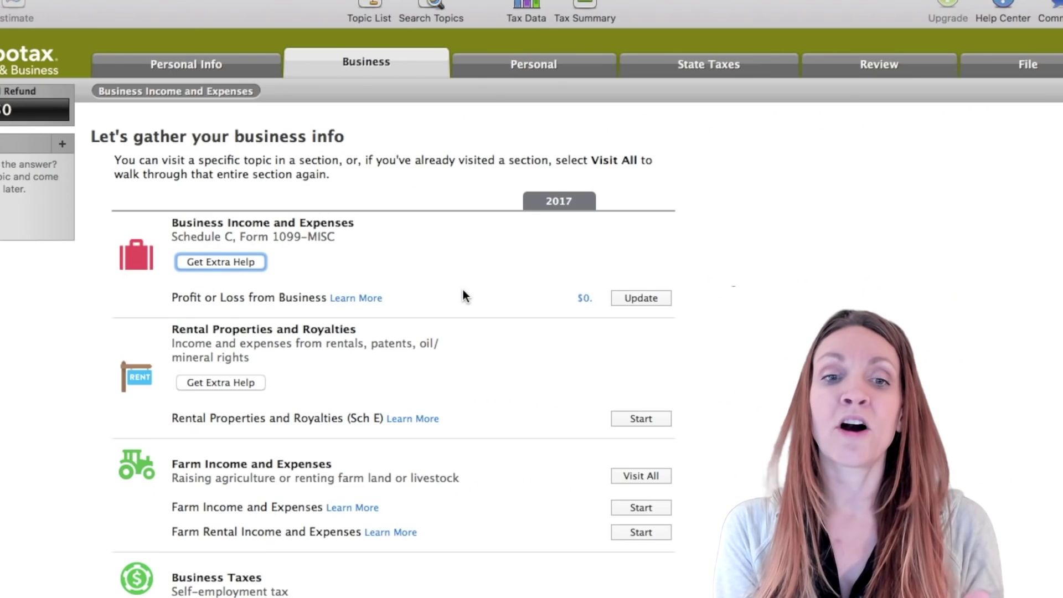
scroll(463, 290, "down", 5)
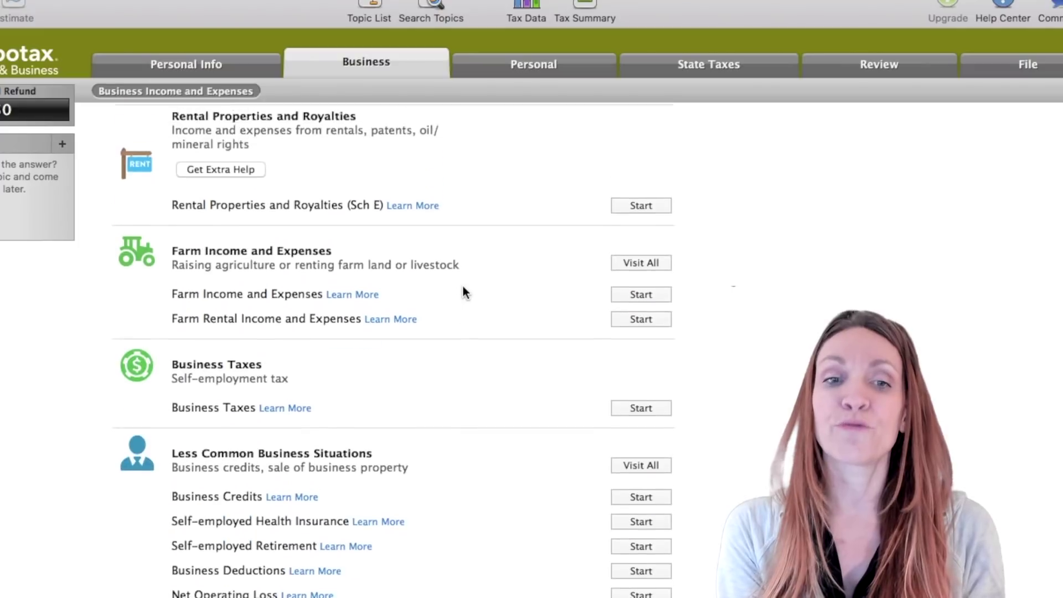
scroll(464, 315, "up", 5)
scroll(465, 340, "down", 2)
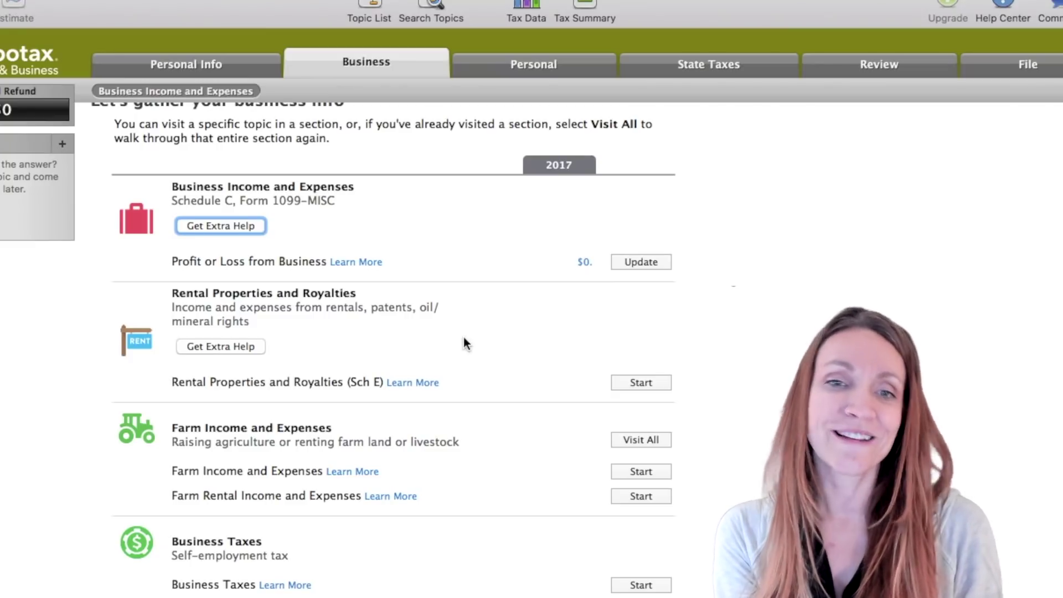
scroll(464, 340, "down", 3)
scroll(463, 340, "up", 1)
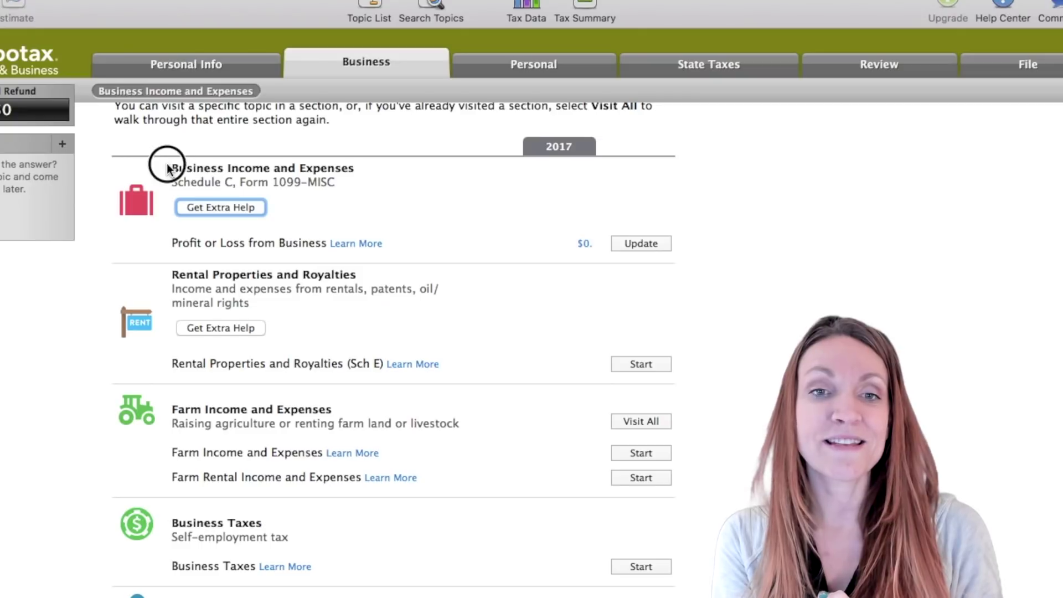
scroll(415, 172, "up", 2)
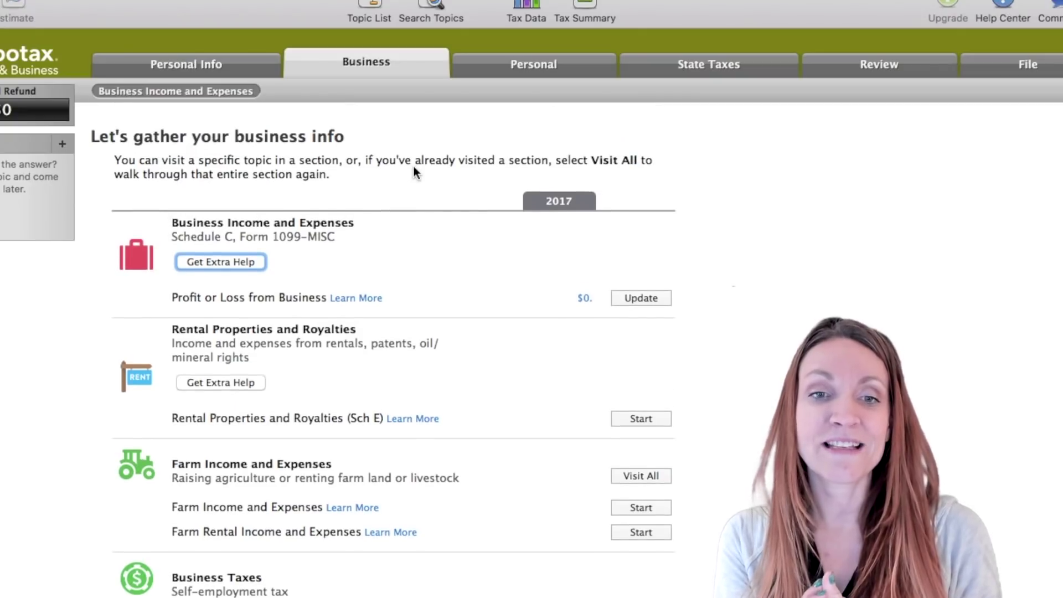
left_click(640, 299)
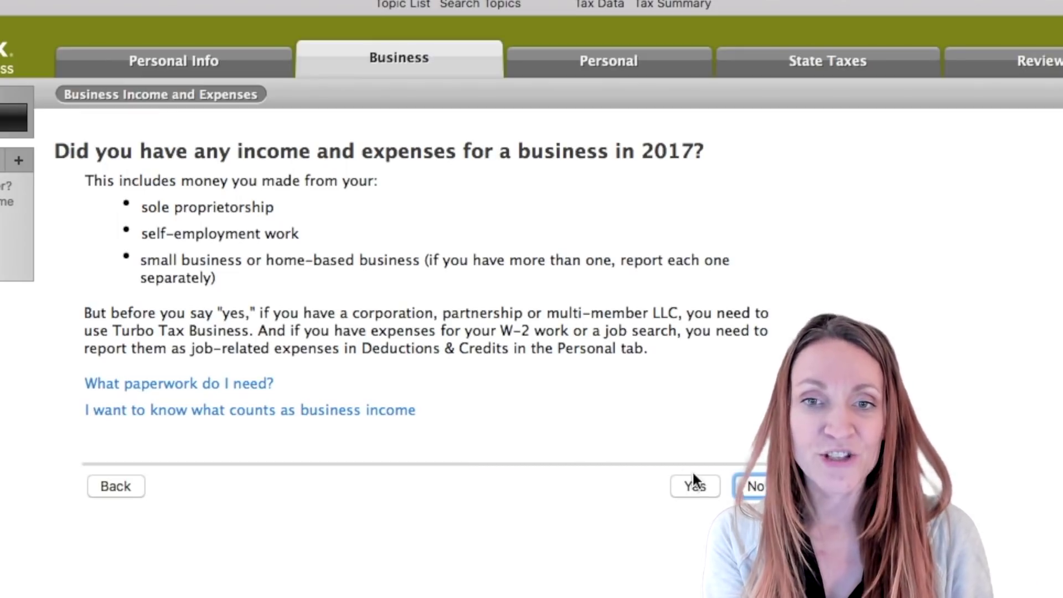
left_click(699, 486)
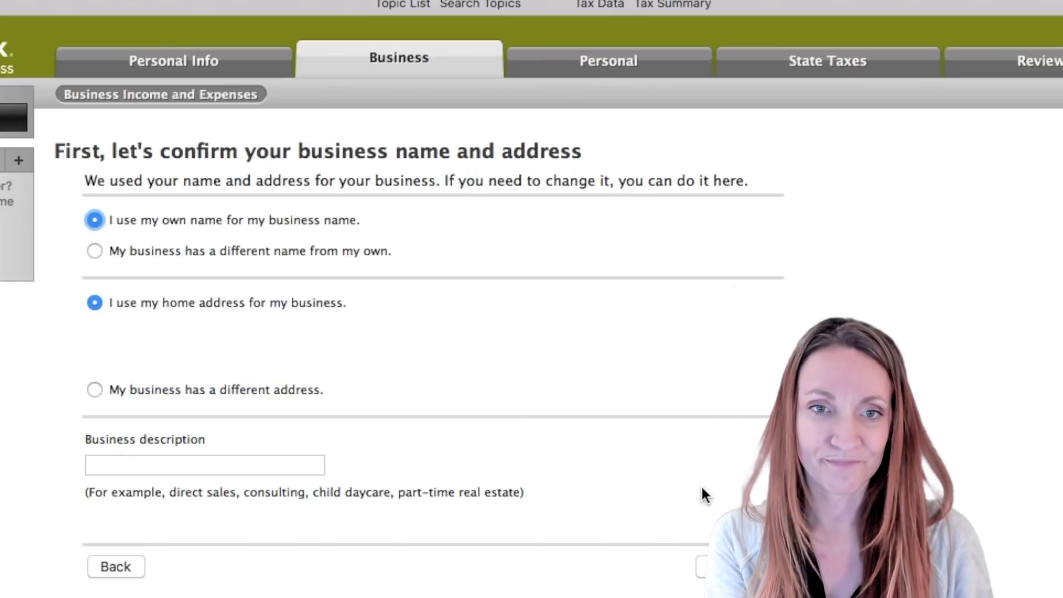
Give the business the separate name "Ut du LLC", describe it as "Business Coach", and continue
left_click(184, 251)
left_click(217, 291)
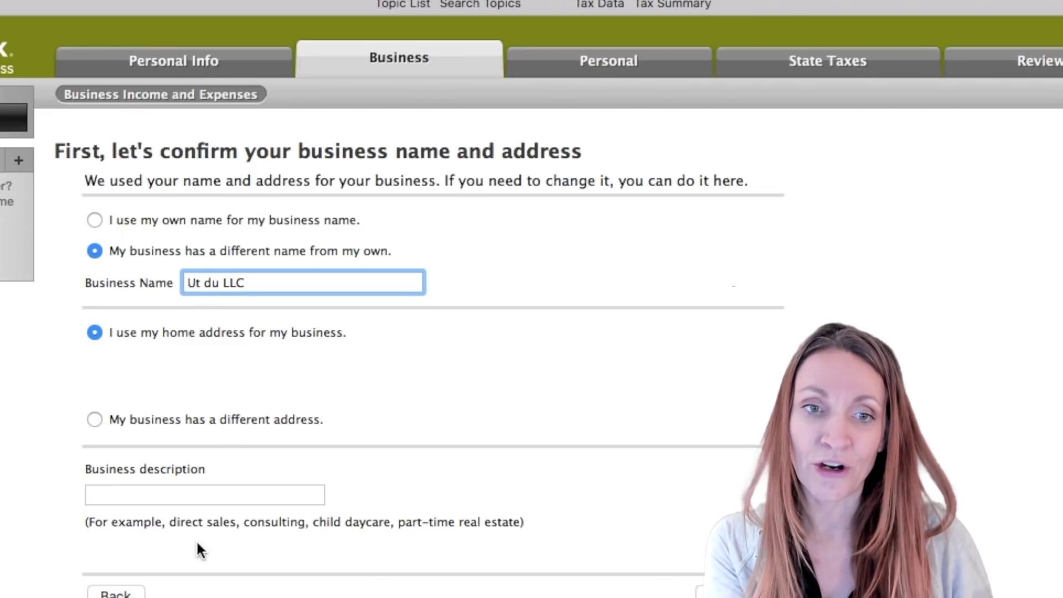
left_click(187, 496)
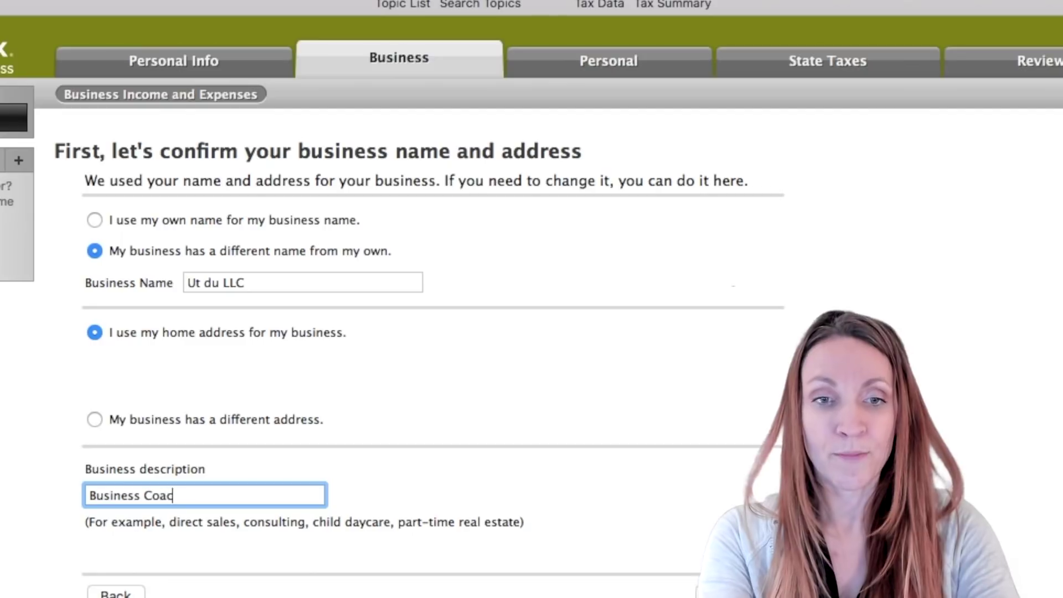
key("Return")
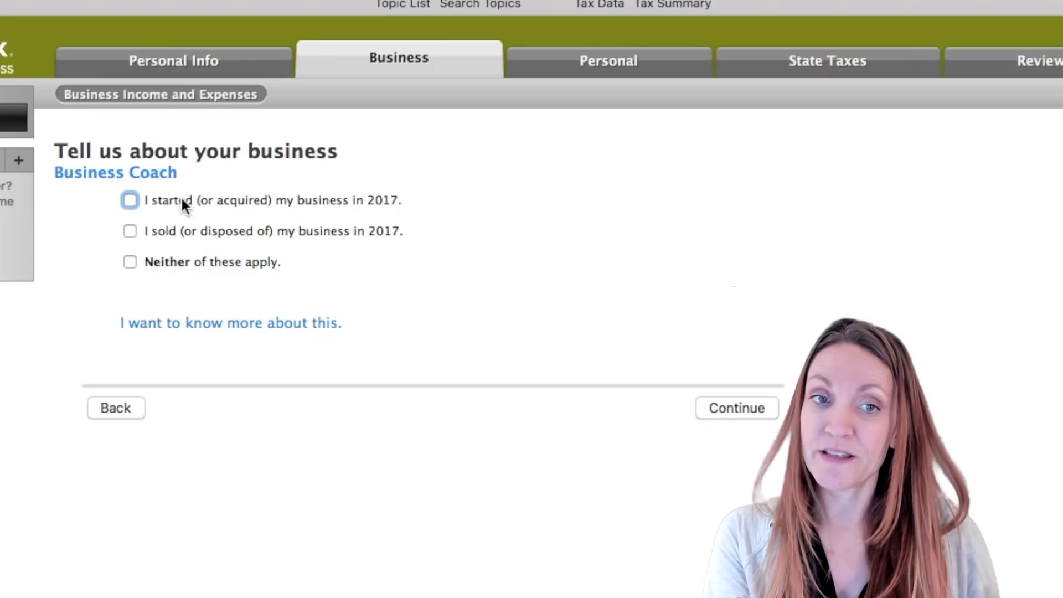
Try marking the business as sold or disposed of in 2017, switching the disposal-method answer between Yes and No
left_click(182, 237)
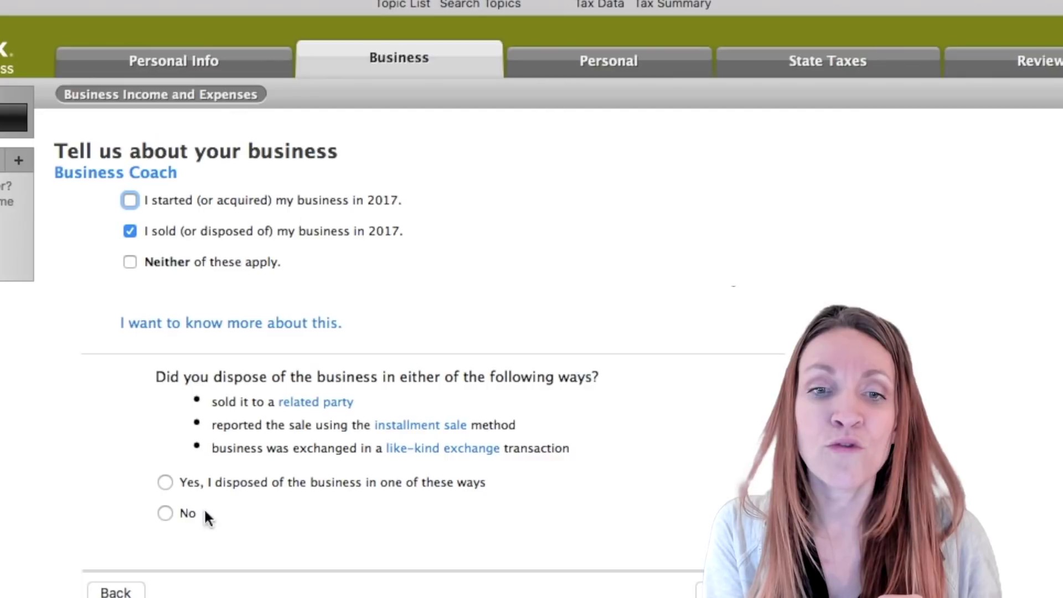
left_click(202, 479)
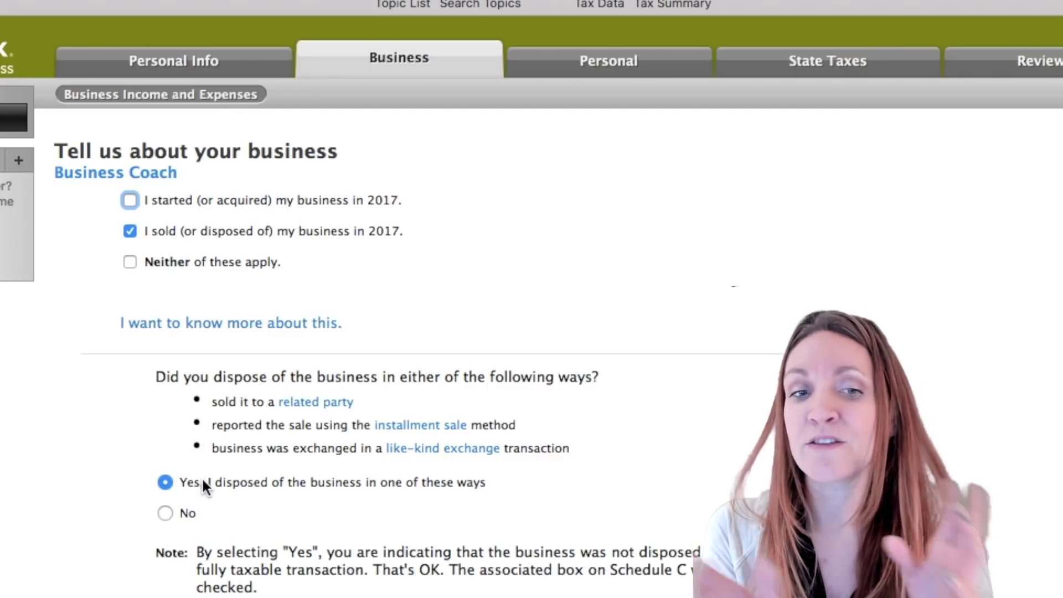
key("Down")
left_click(133, 234)
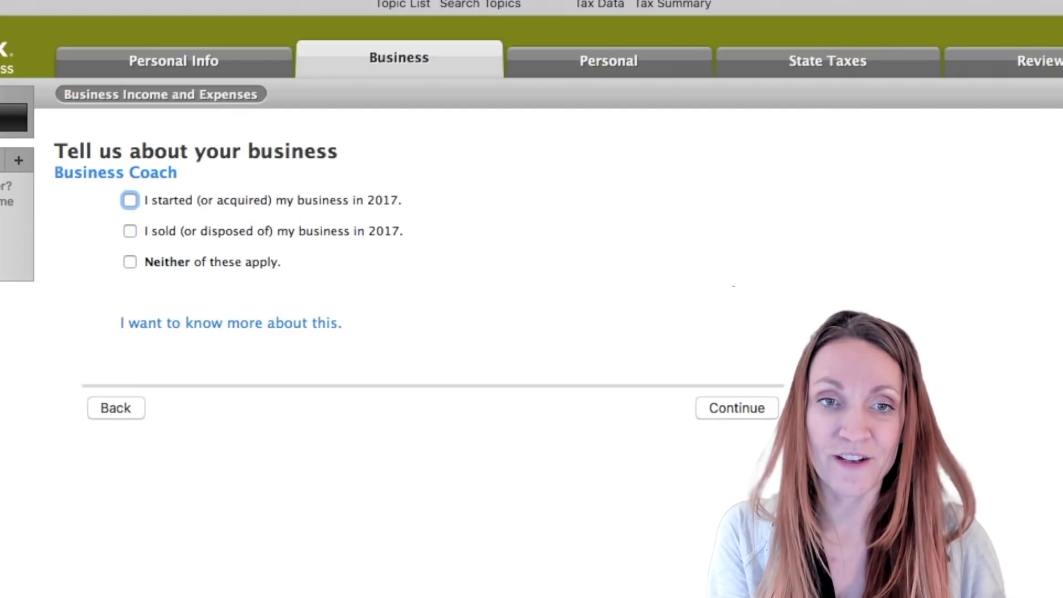
left_click(129, 231)
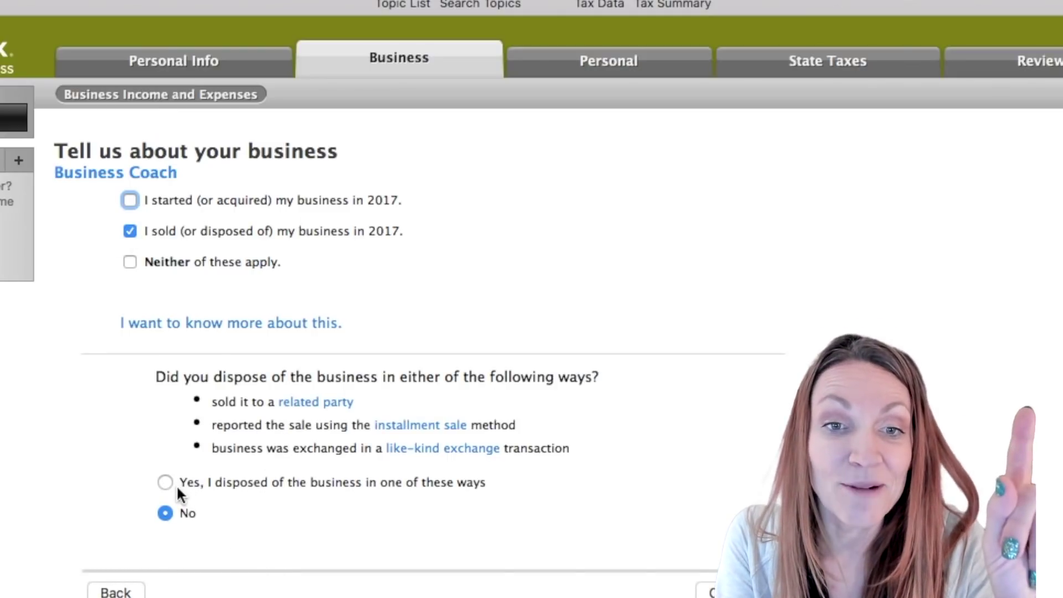
left_click(166, 513)
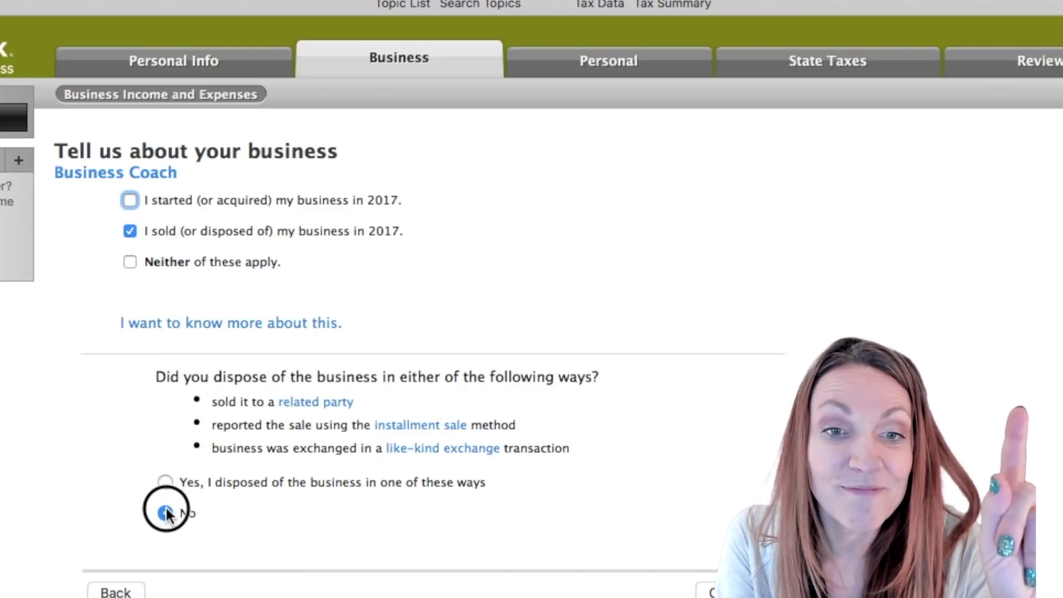
left_click(165, 482)
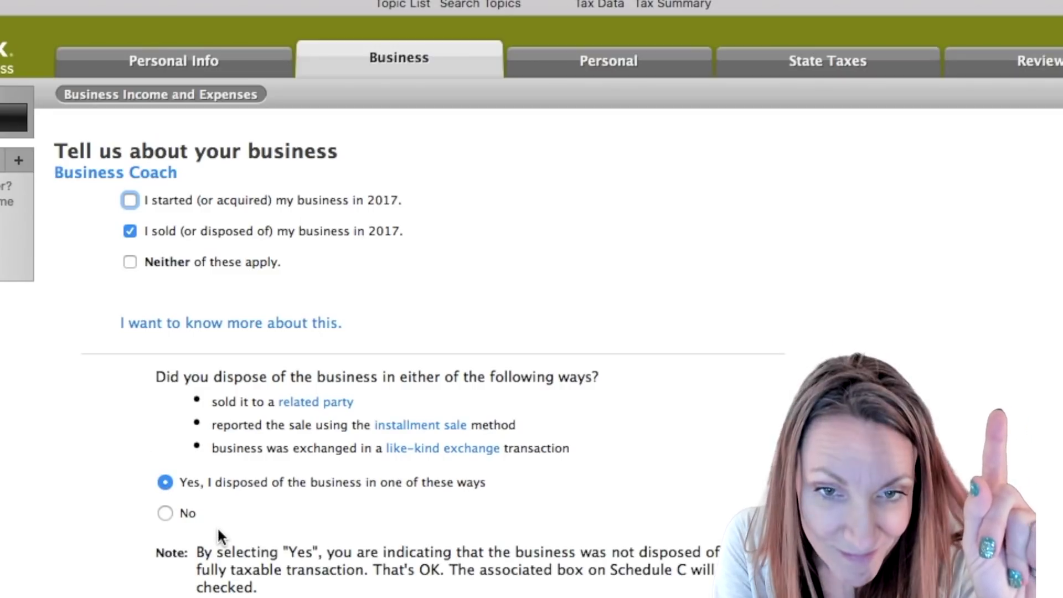
left_click(165, 482)
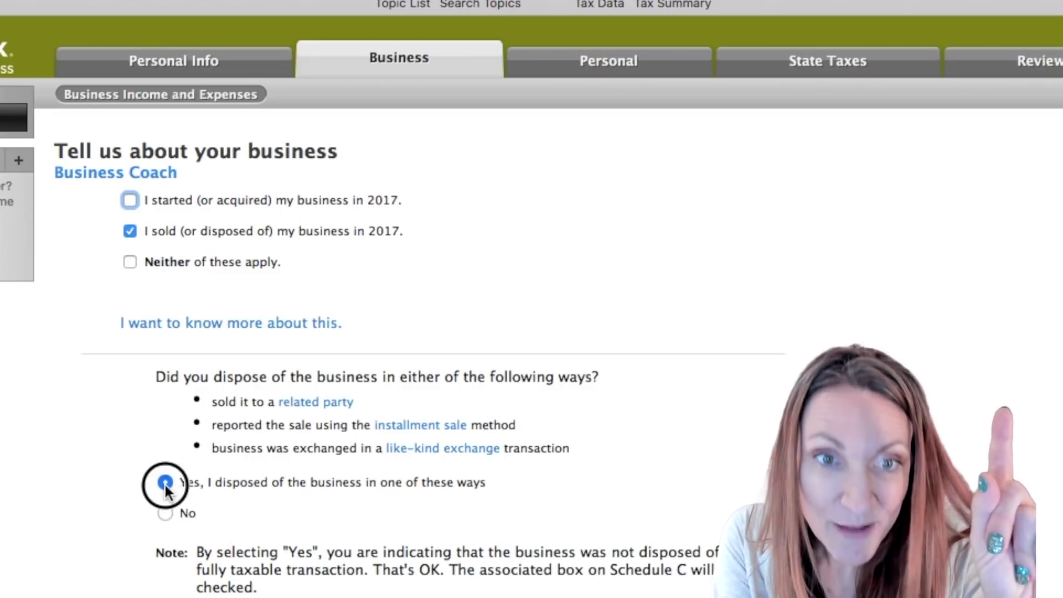
Clear the sold-in-2017 option, mark that neither starting nor selling the business applies, and continue
left_click(133, 231)
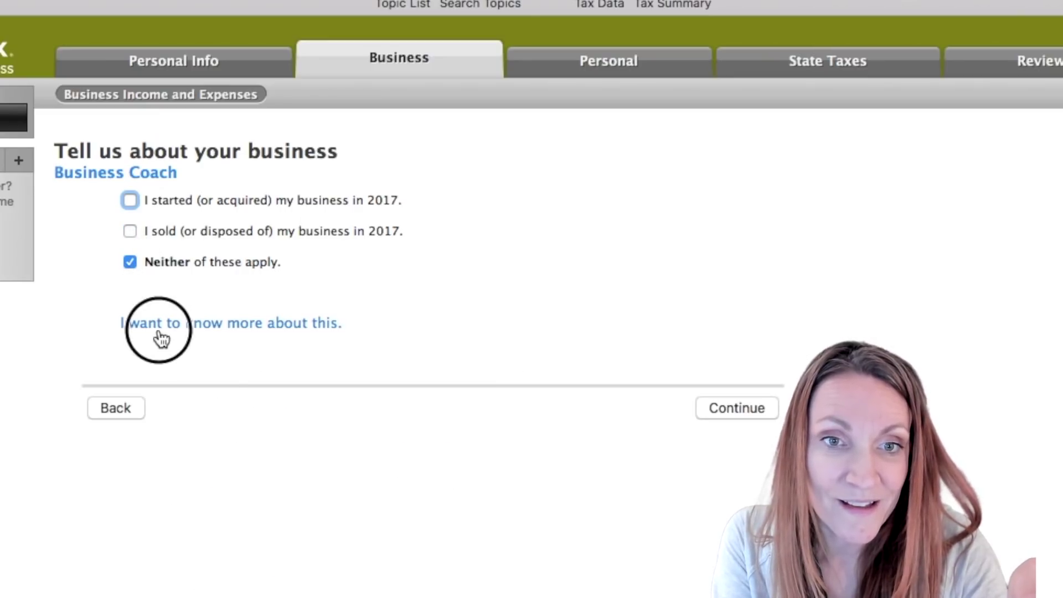
left_click(159, 331)
left_click(419, 125)
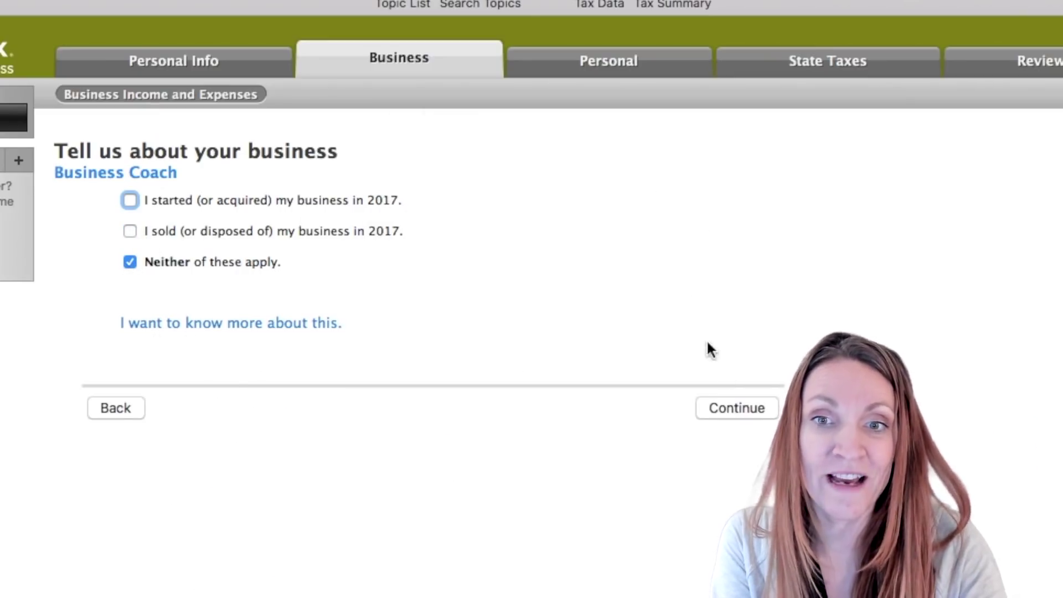
left_click(756, 407)
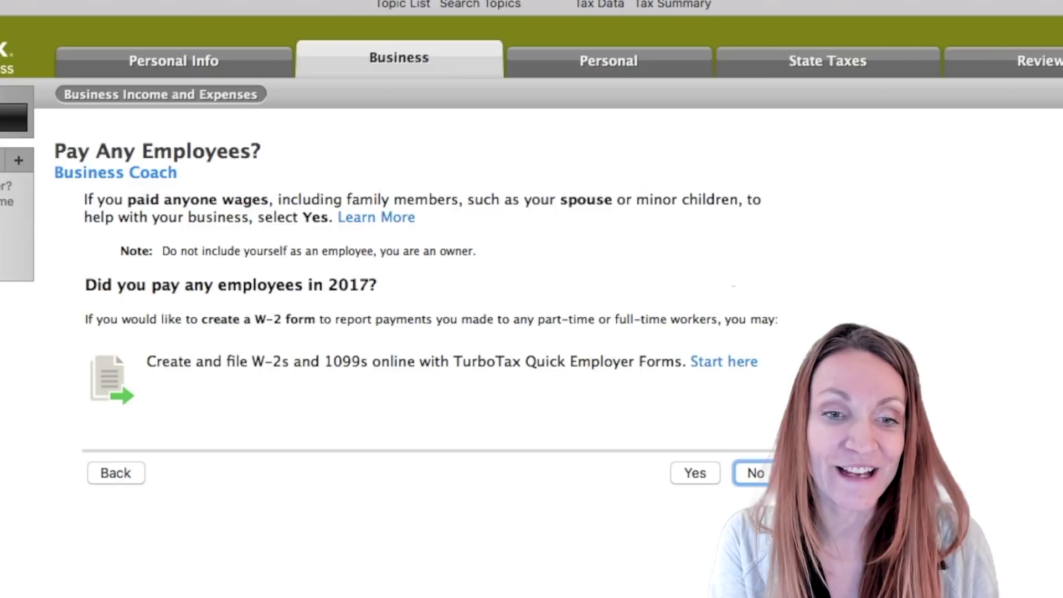
Answer No to paying employees in 2017 and No to having an Employer ID Number, continuing without applying for one
key("Return")
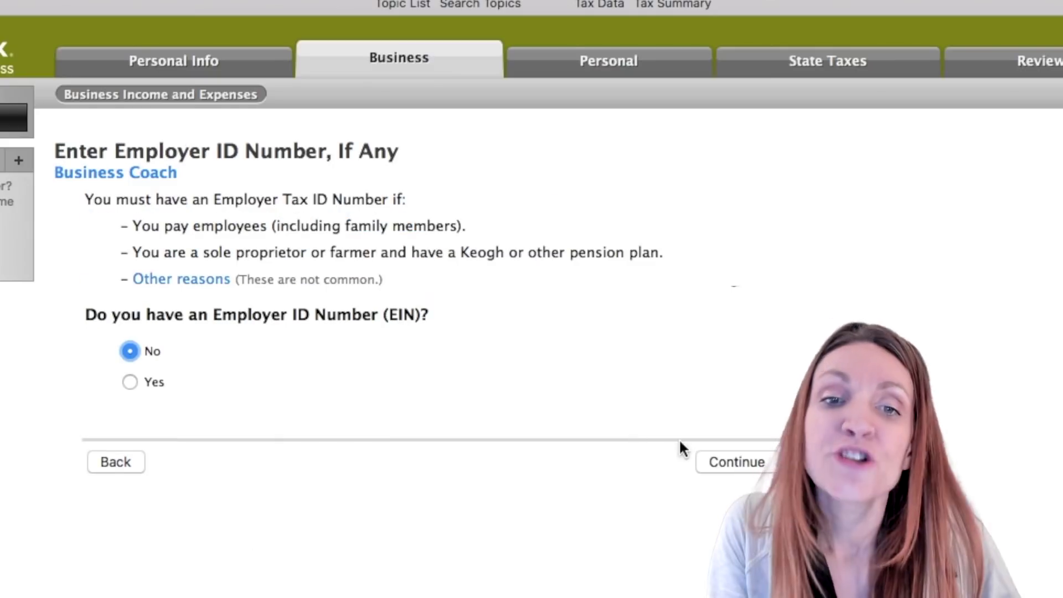
left_click(735, 463)
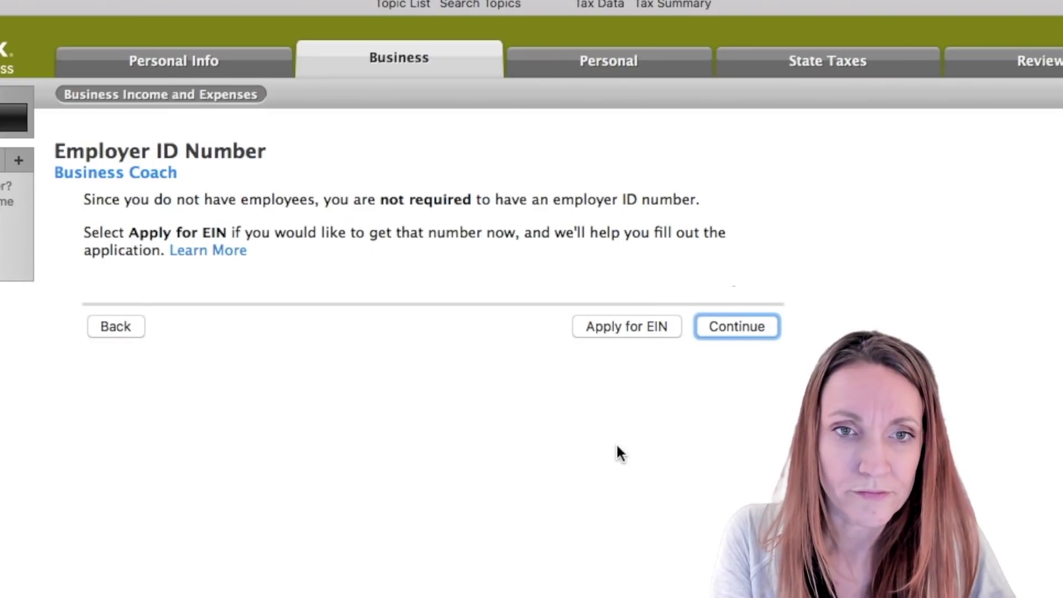
left_click(732, 324)
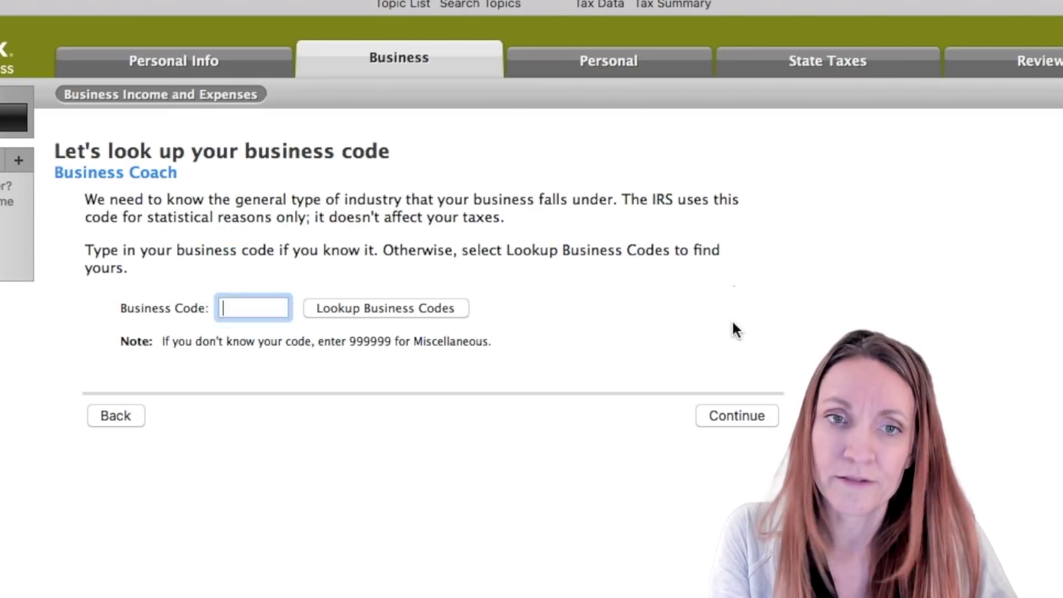
Search the business code lookup for "consulting" and close it without choosing a category
left_click(426, 310)
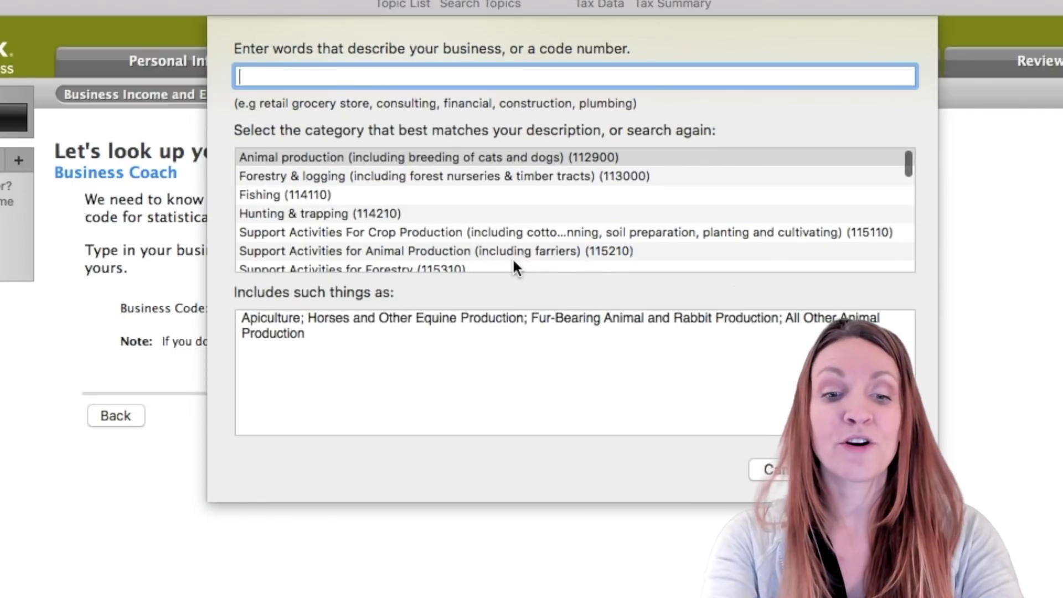
type("consulting")
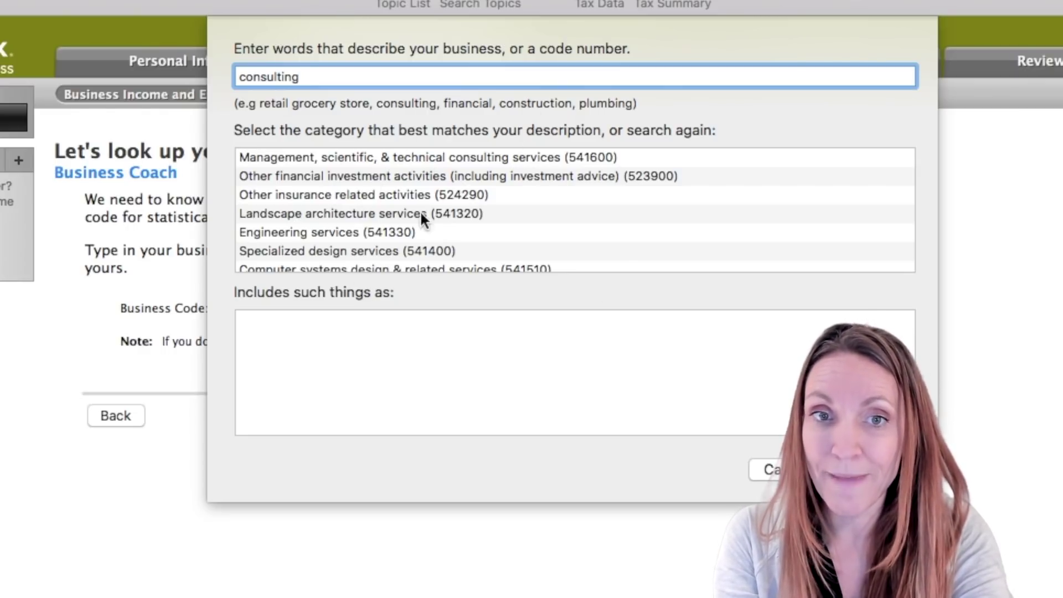
left_click(773, 470)
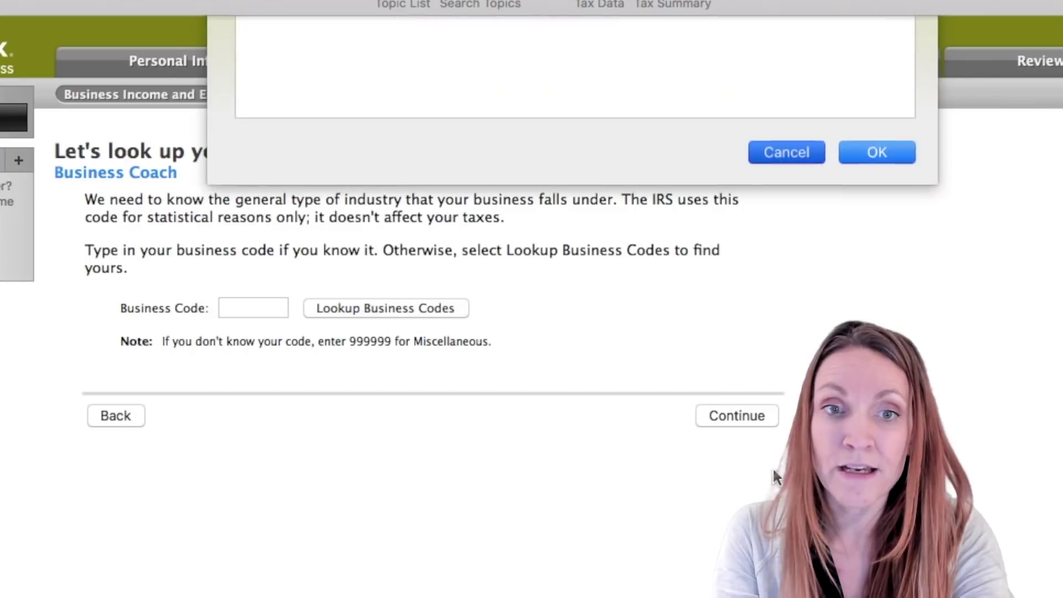
Set the business code to 999999 for Miscellaneous and continue
left_click(283, 305)
type("999999")
left_click(749, 415)
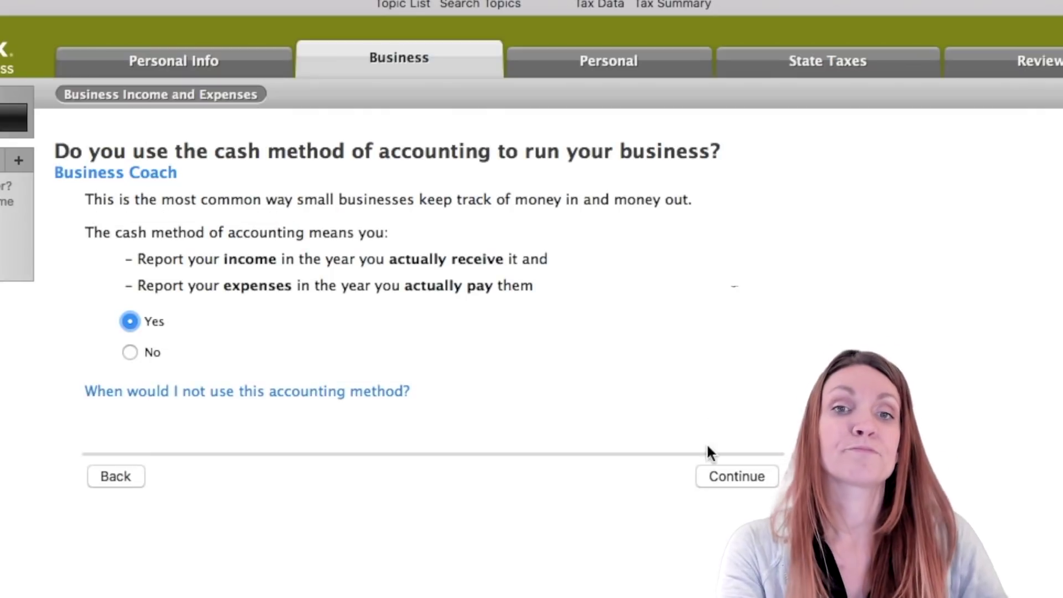
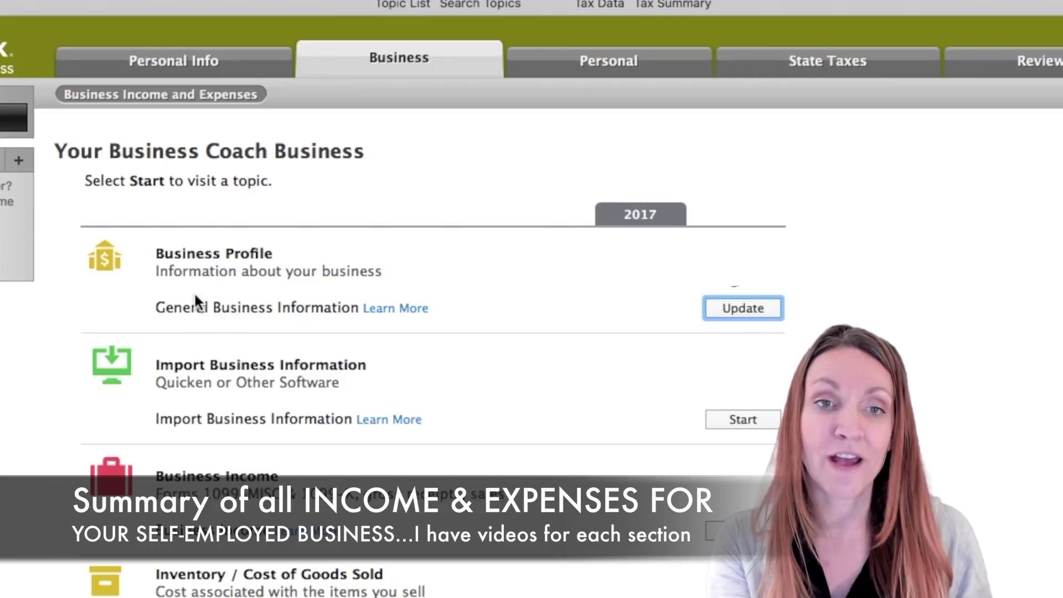
Look over the income, inventory, expense and asset topics in the overview of the Business Coach business
scroll(249, 175, "down", 5)
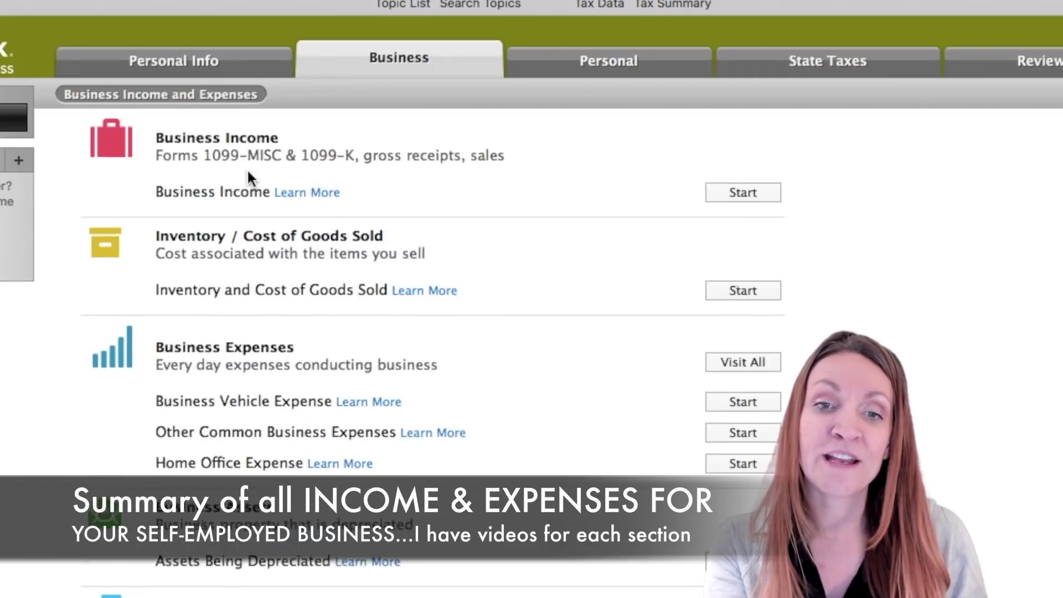
scroll(247, 168, "up", 5)
scroll(246, 169, "down", 9)
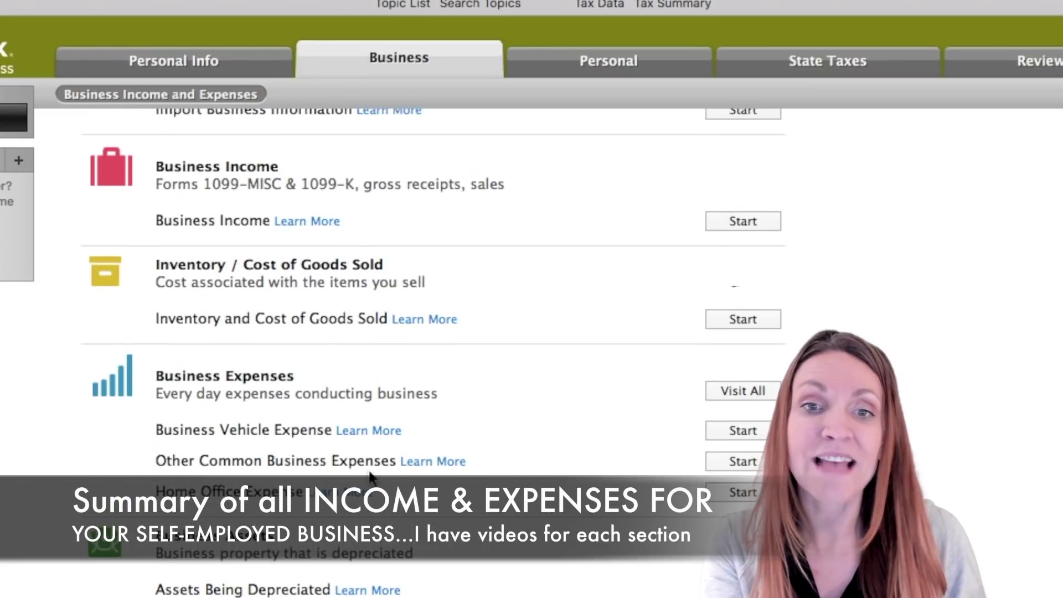
scroll(349, 513, "up", 8)
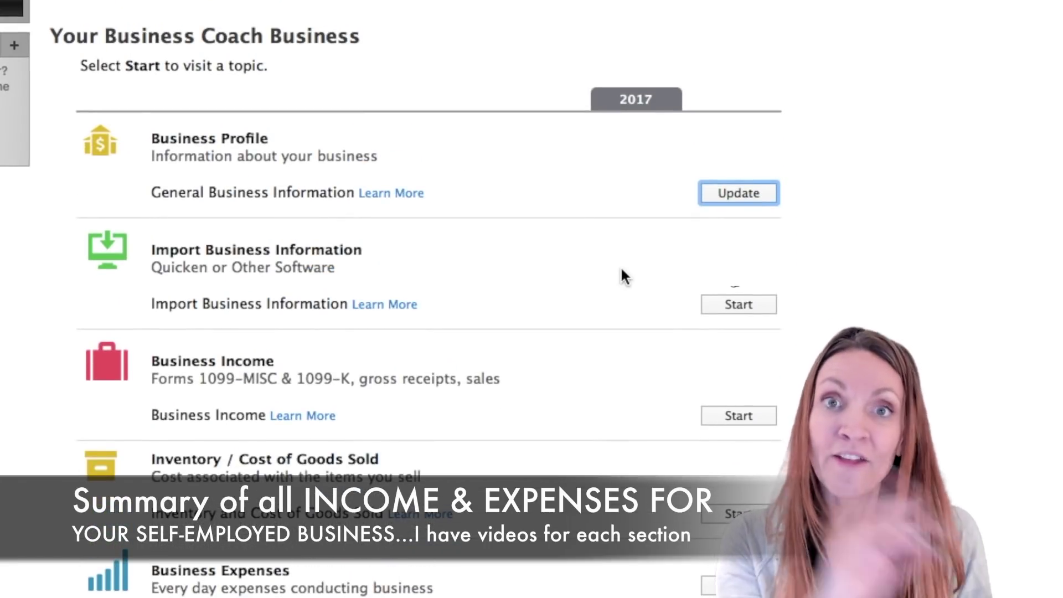
Leave the Business Coach overview, re-enter the Business section from its start, and reopen the Business Coach business for editing
scroll(623, 274, "down", 2)
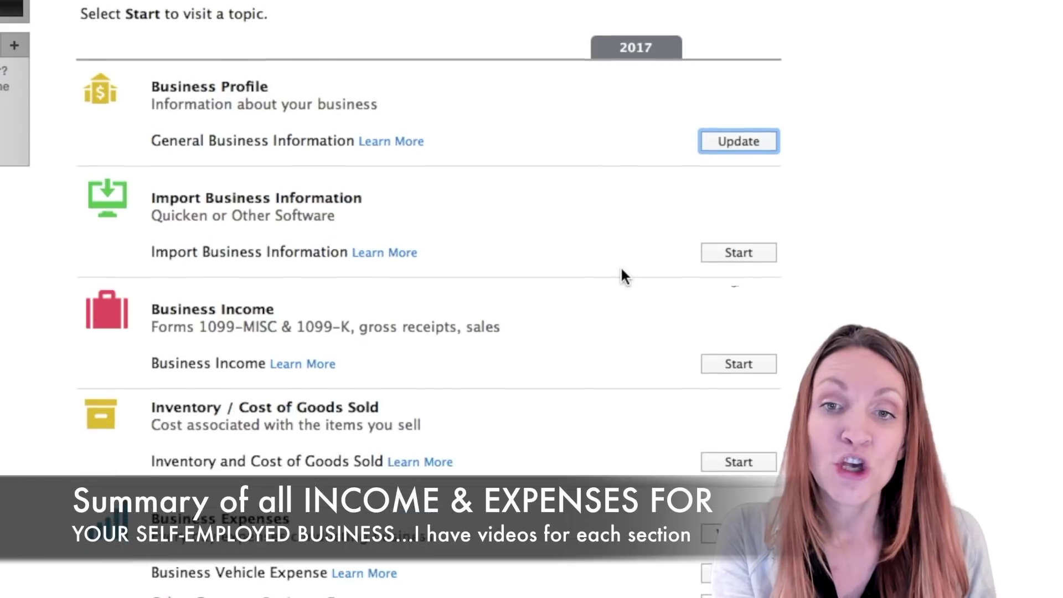
scroll(735, 285, "down", 8)
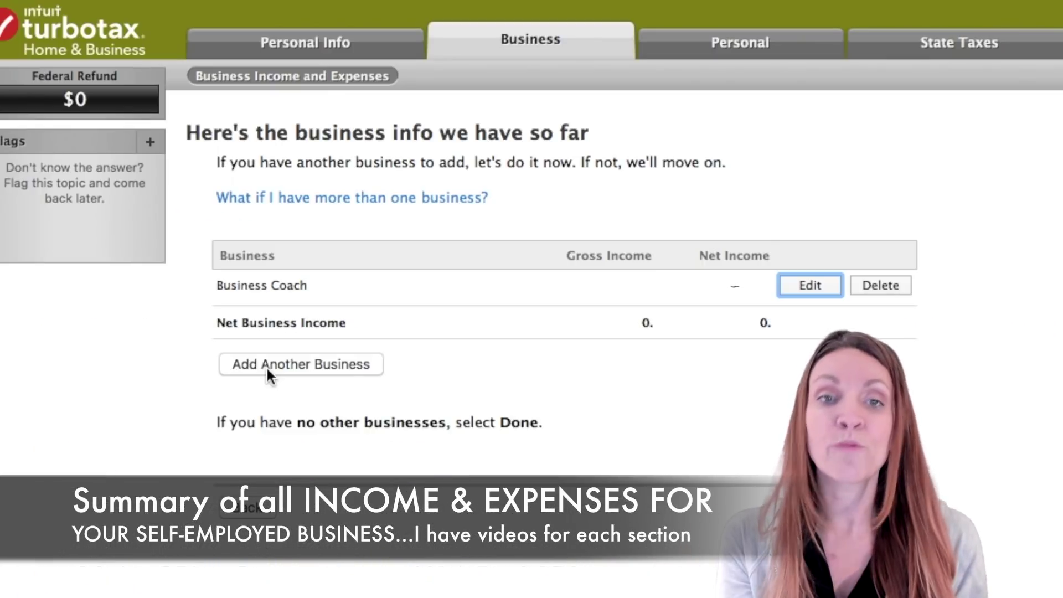
left_click(467, 53)
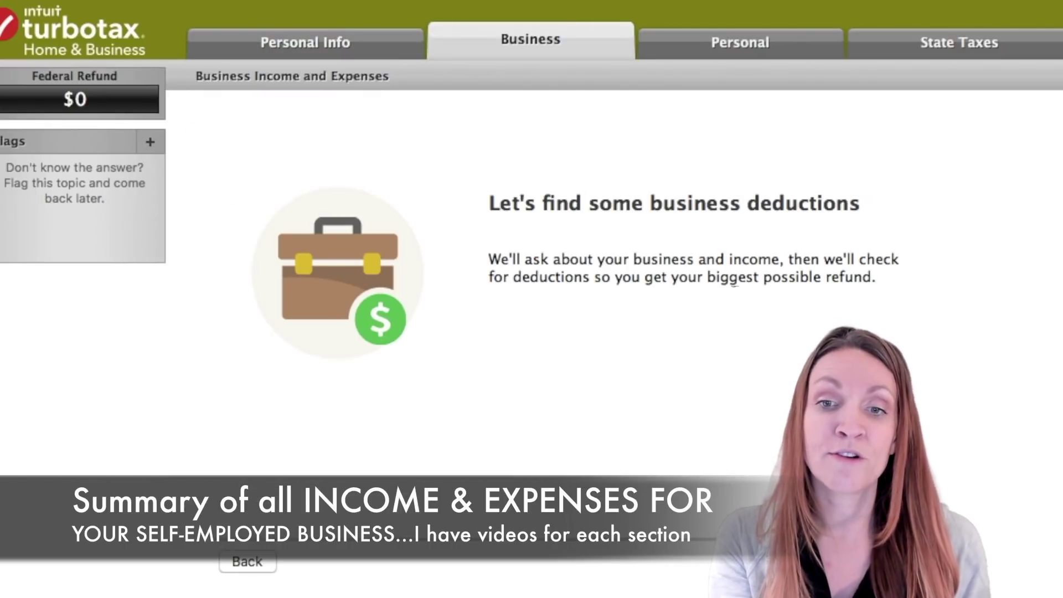
left_click(687, 320)
scroll(698, 388, "down", 1)
left_click(857, 312)
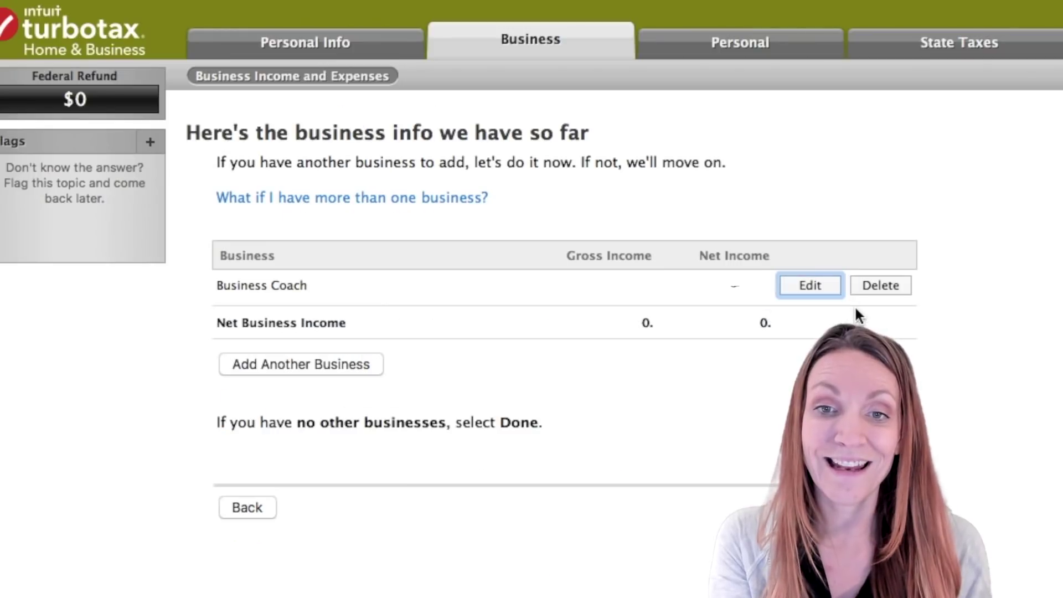
left_click(804, 283)
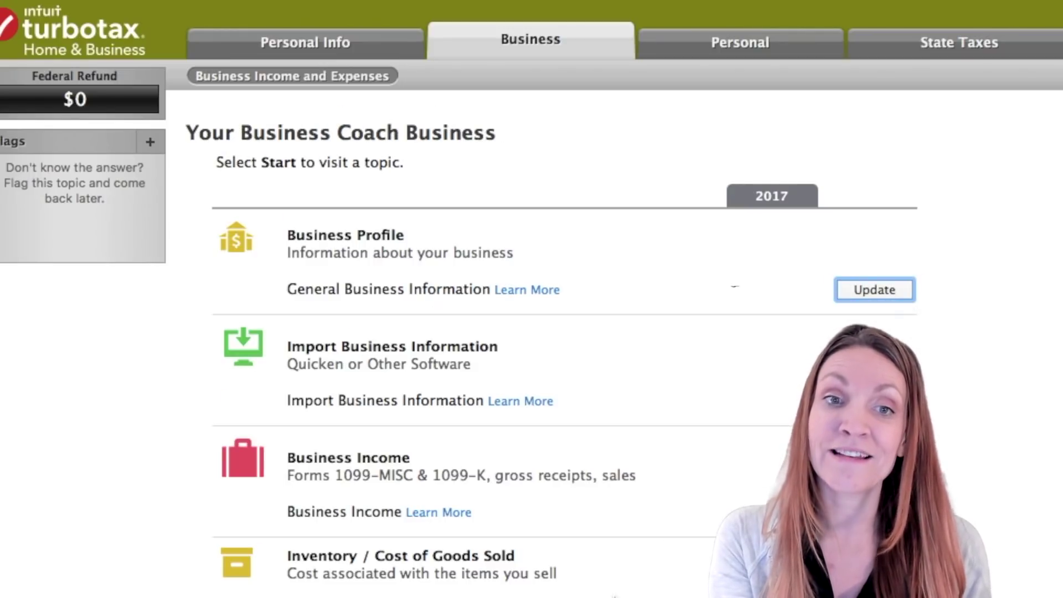
Review the Business Coach topics from Business Profile through Business Income, Inventory, Business Expenses and Business Assets
scroll(681, 540, "down", 5)
scroll(682, 540, "up", 5)
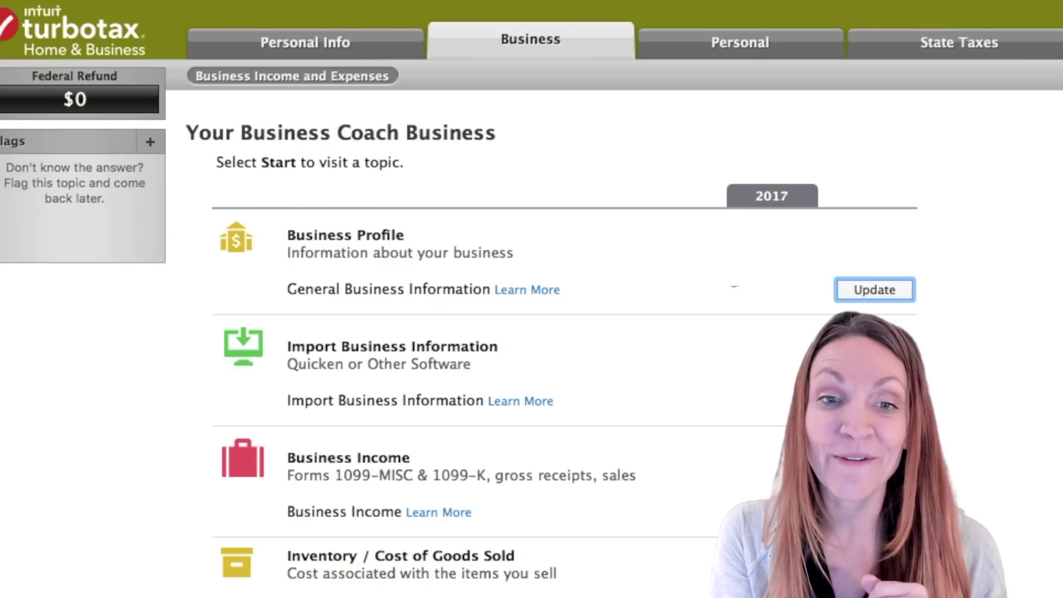
scroll(990, 457, "down", 3)
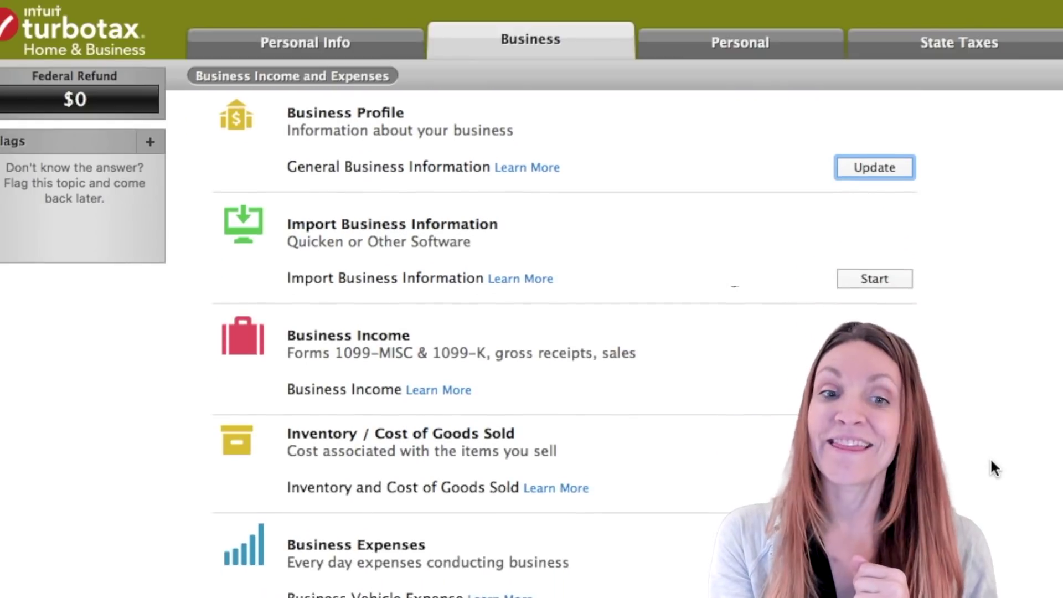
scroll(991, 462, "down", 1)
scroll(990, 463, "down", 3)
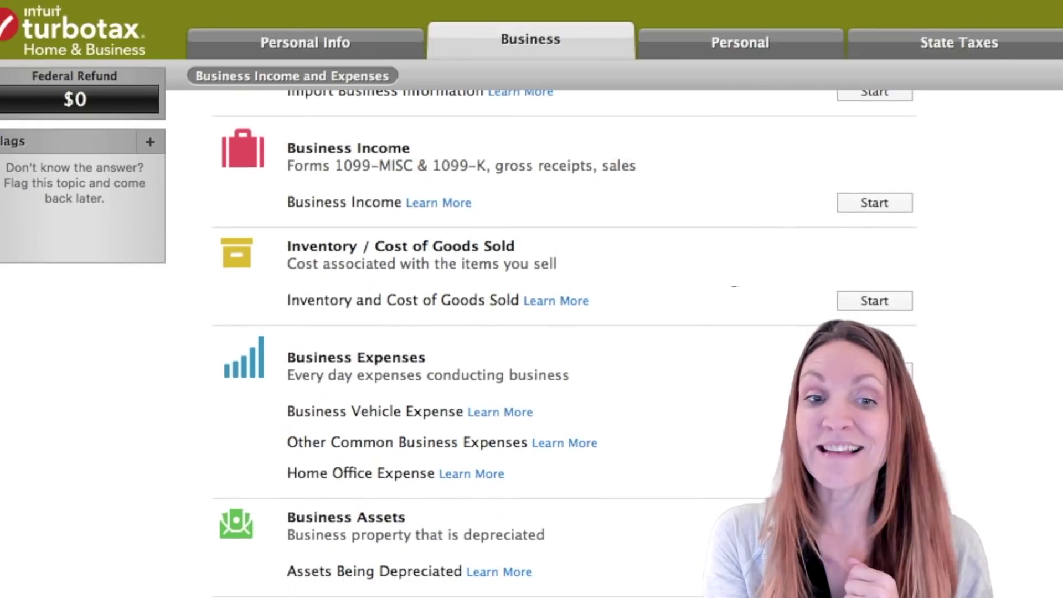